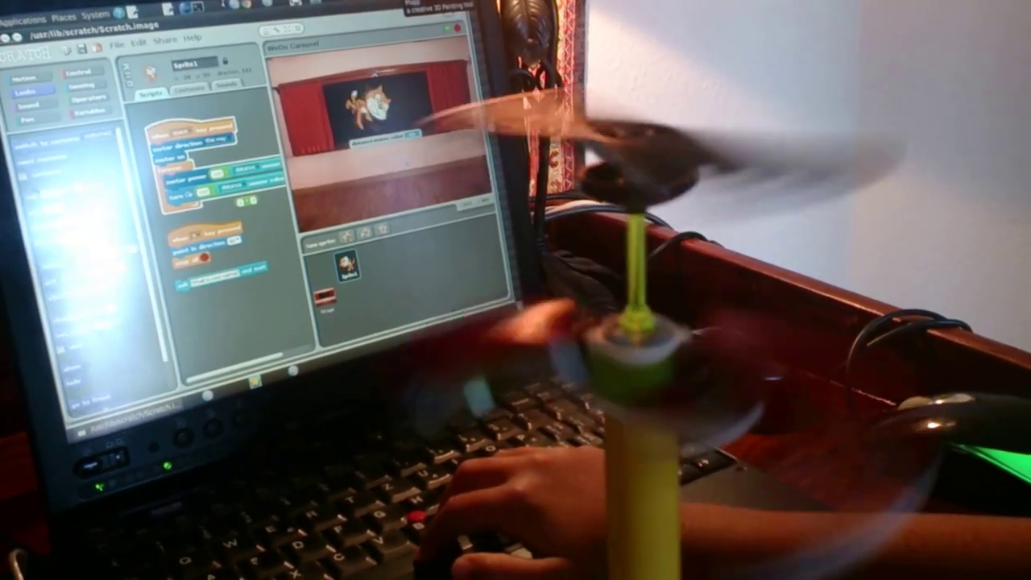
- Trigger the Right-arrow script so the cat turns and the sensor-driven WeDo carousel spins
key(Right)
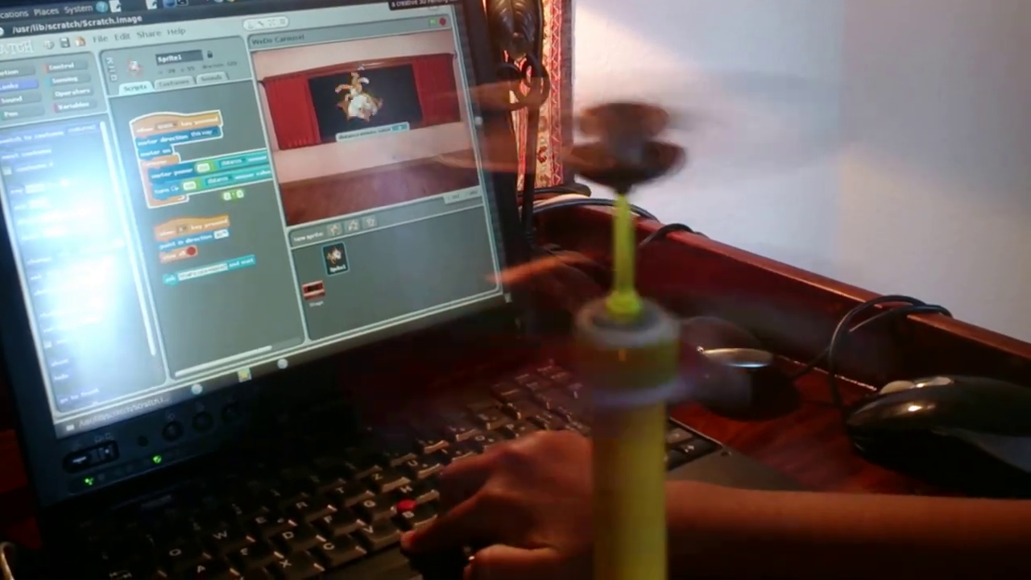